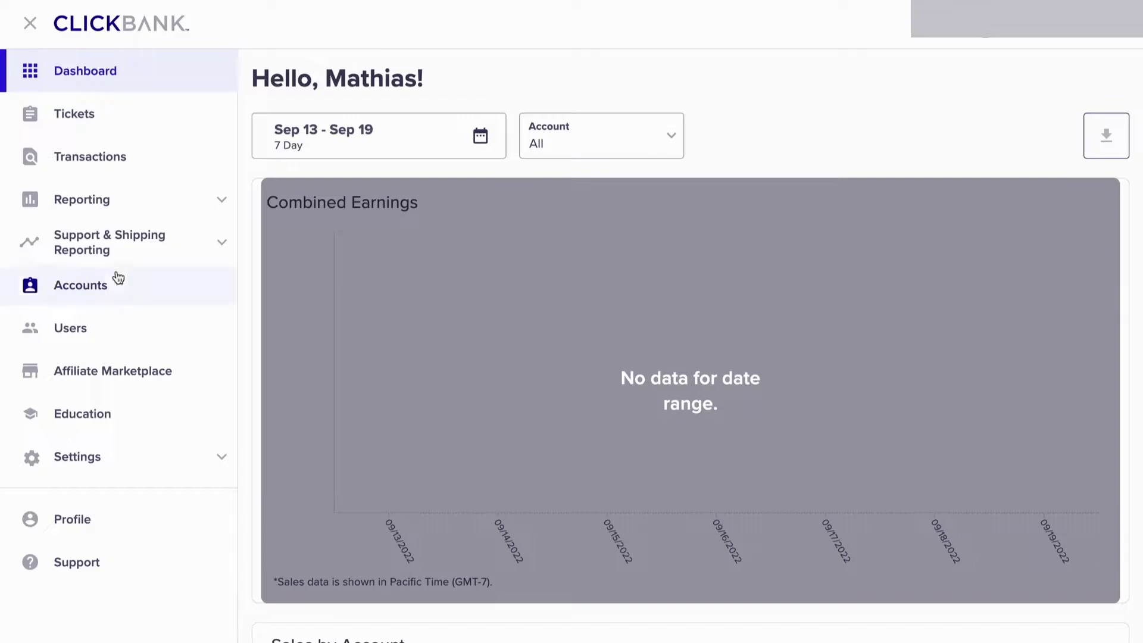
- Go to the Accounts section from the sidebar to reach the My Account settings
left_click(103, 296)
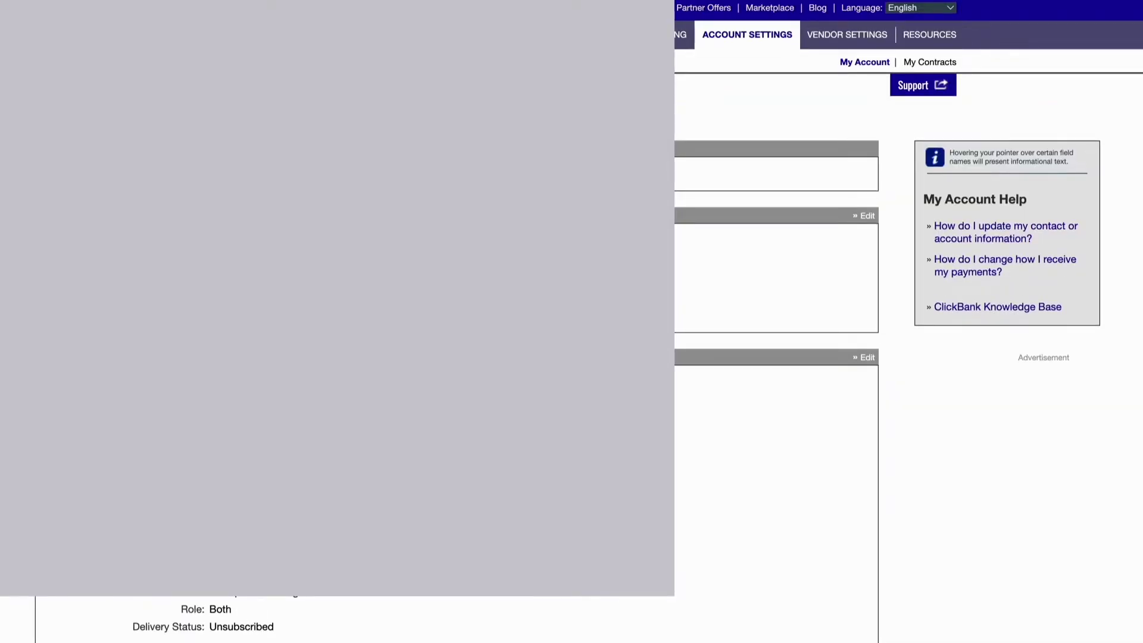
scroll(983, 358, "down", 1)
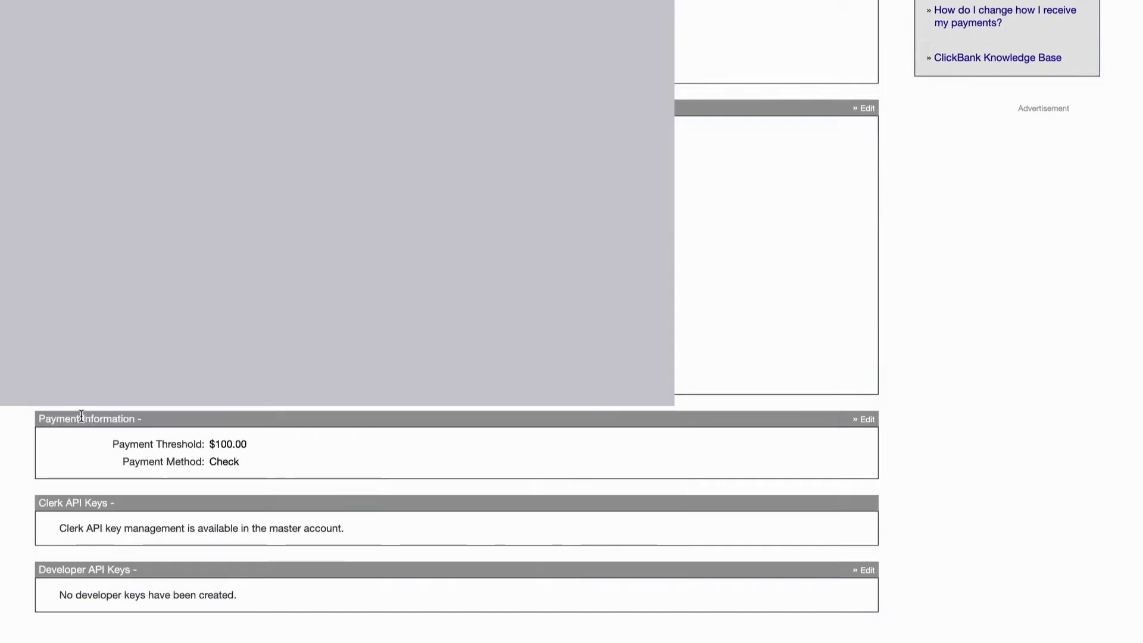
- Locate the Payment Information section and its current Check payment method
triple_click(90, 420)
left_click(159, 423)
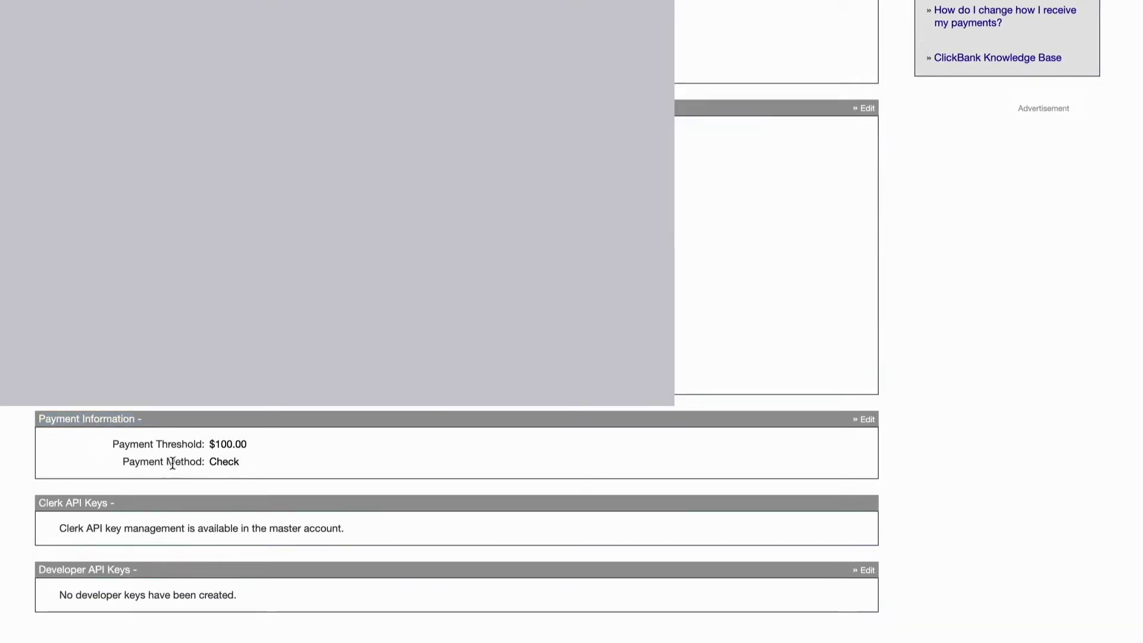
double_click(230, 466)
left_click(247, 466)
- Edit Payment Information: choose Direct Deposit and pick $10.00 as the payment threshold
left_click(867, 421)
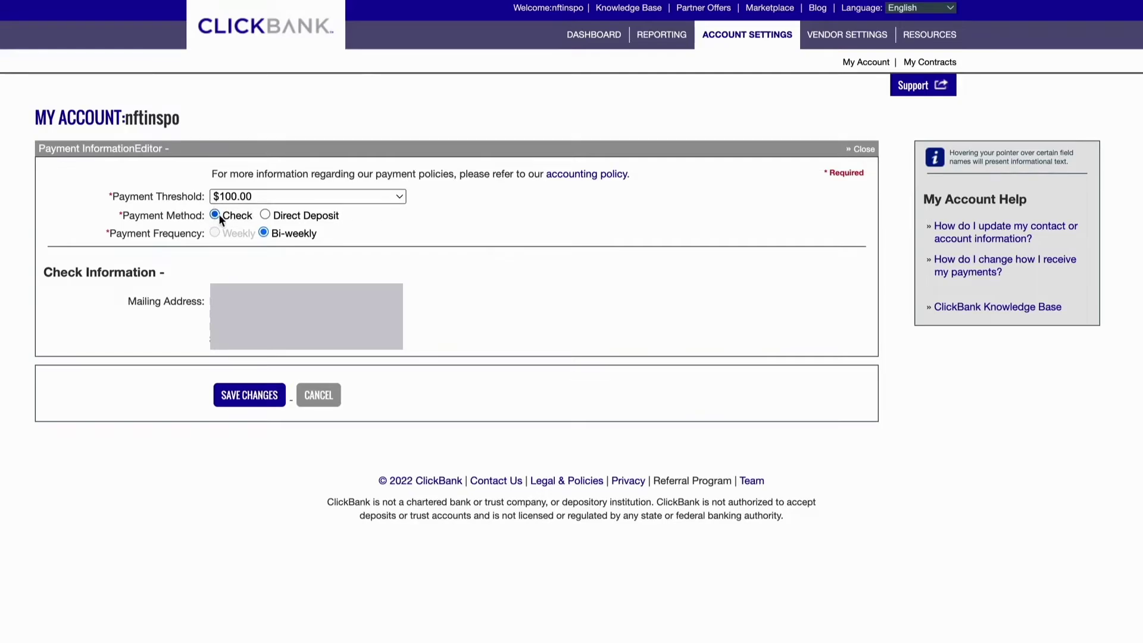
double_click(231, 216)
triple_click(312, 218)
left_click(266, 216)
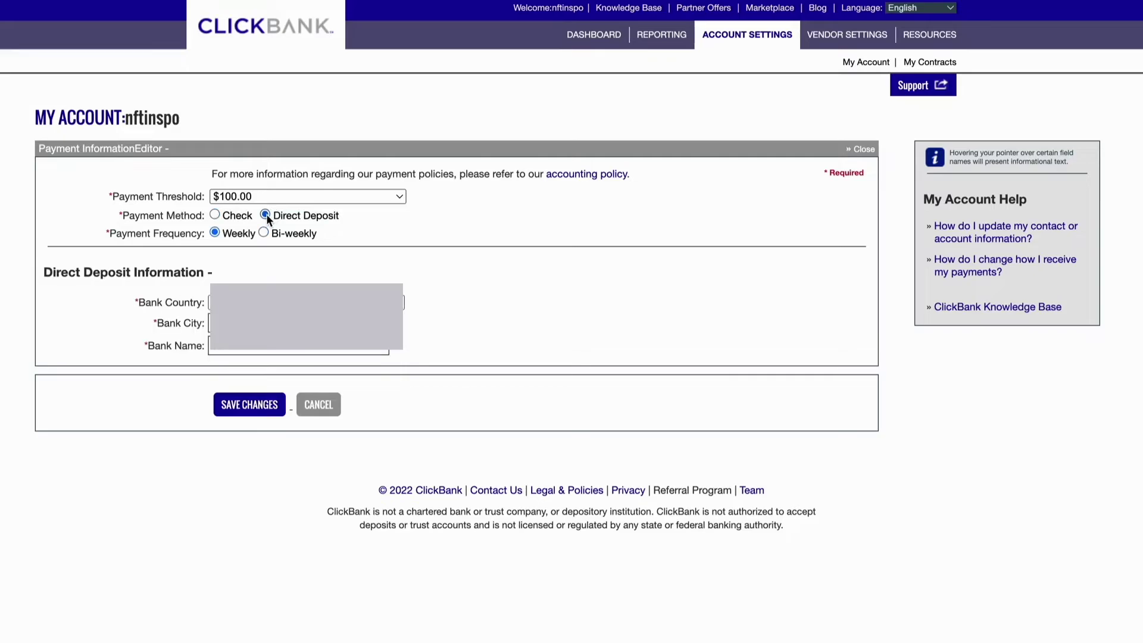
left_click(300, 196)
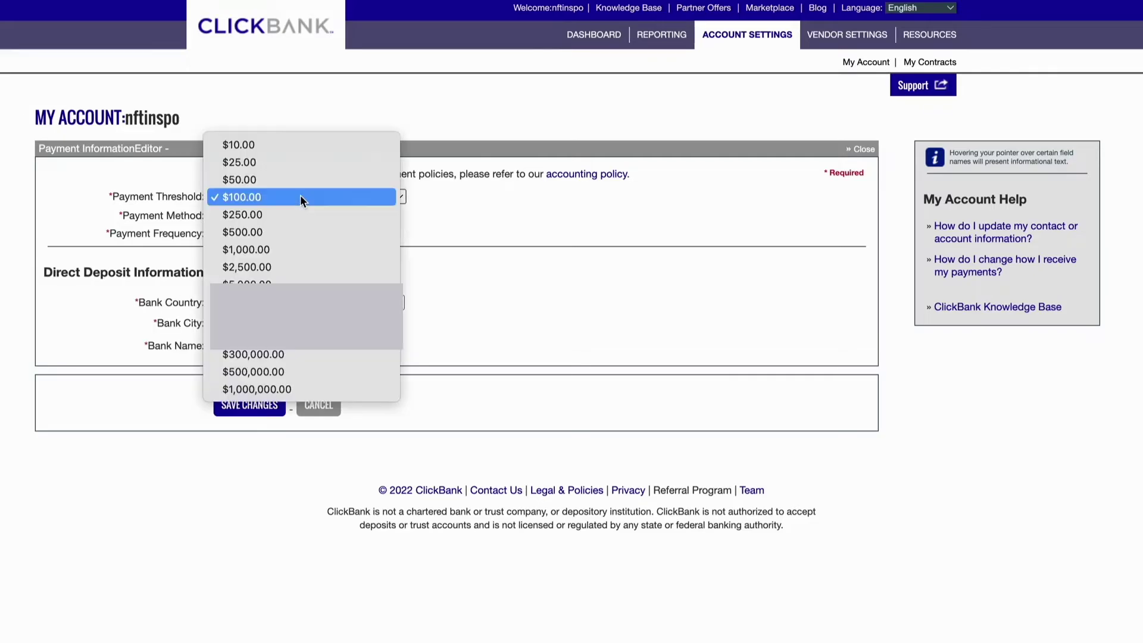
left_click(307, 146)
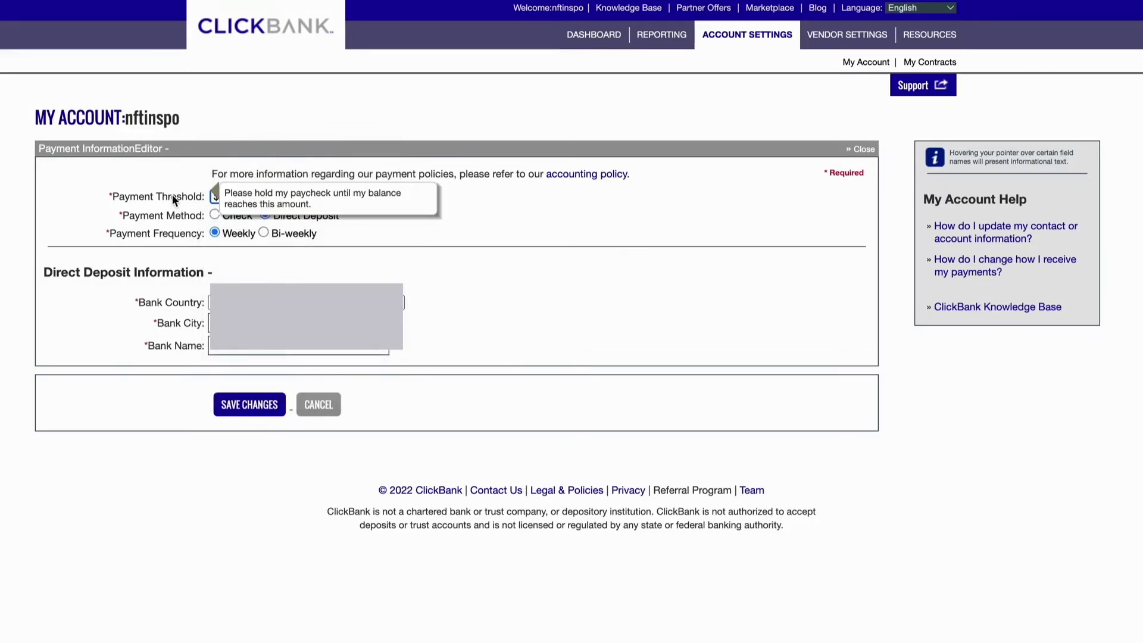